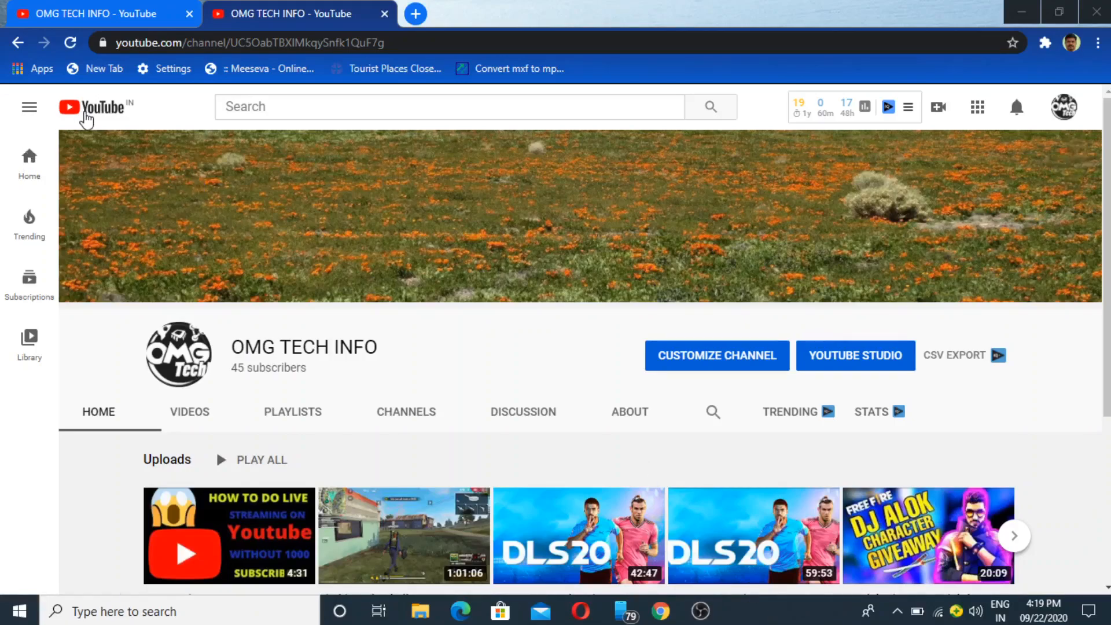
- Go to the YouTube home page and close the duplicate channel tab
click(87, 110)
click(180, 14)
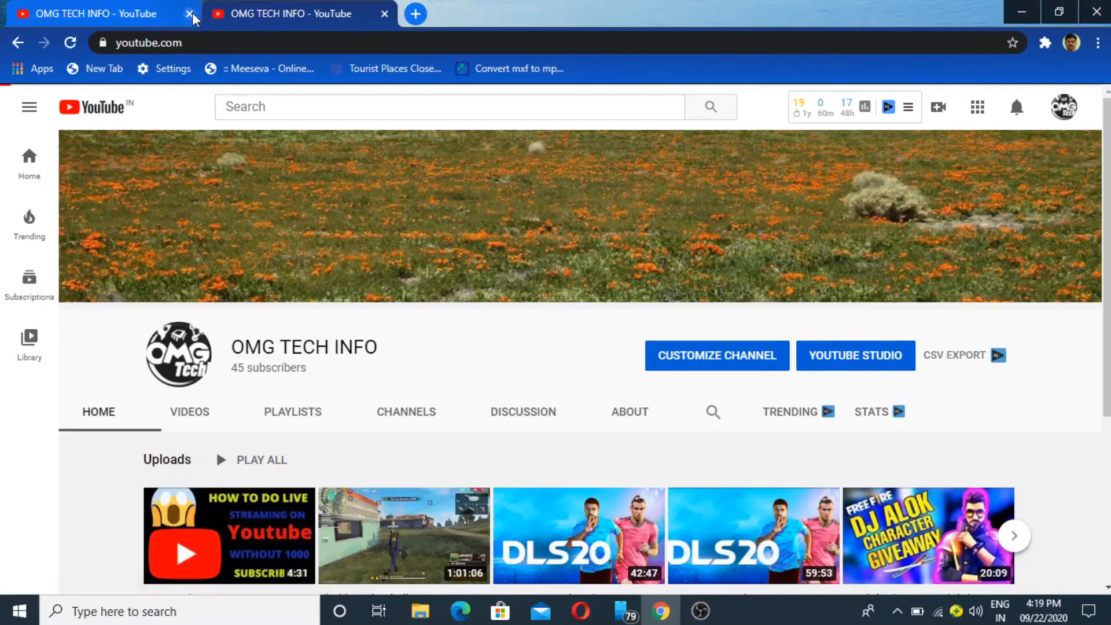
click(189, 14)
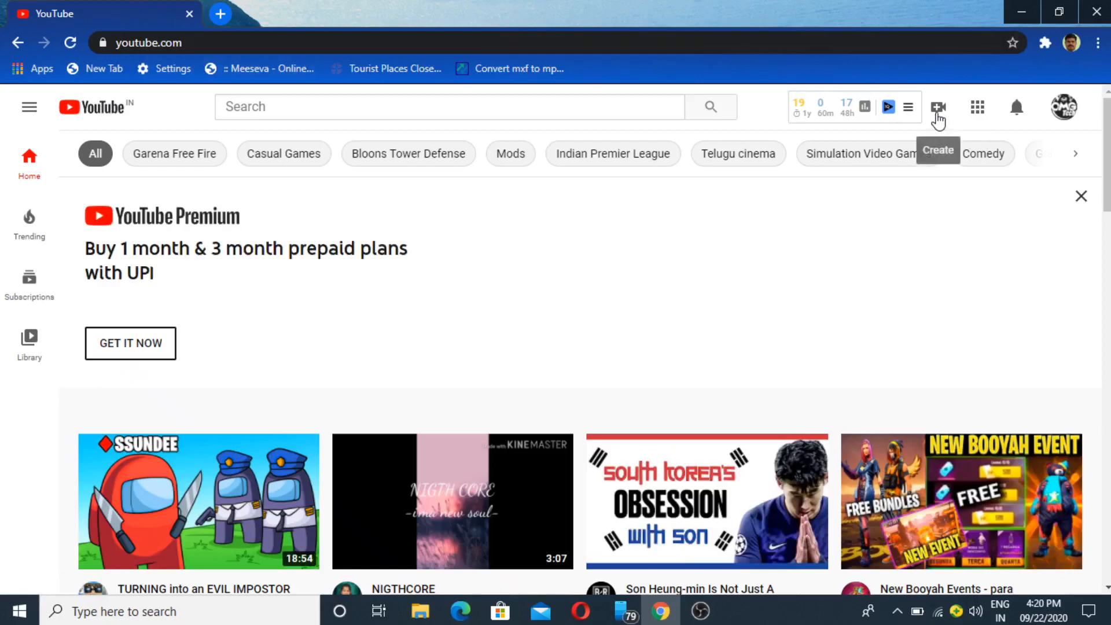
- Start a new video upload and select the file 21-09-2020 from the OMG YT UPLOADS folder
click(938, 116)
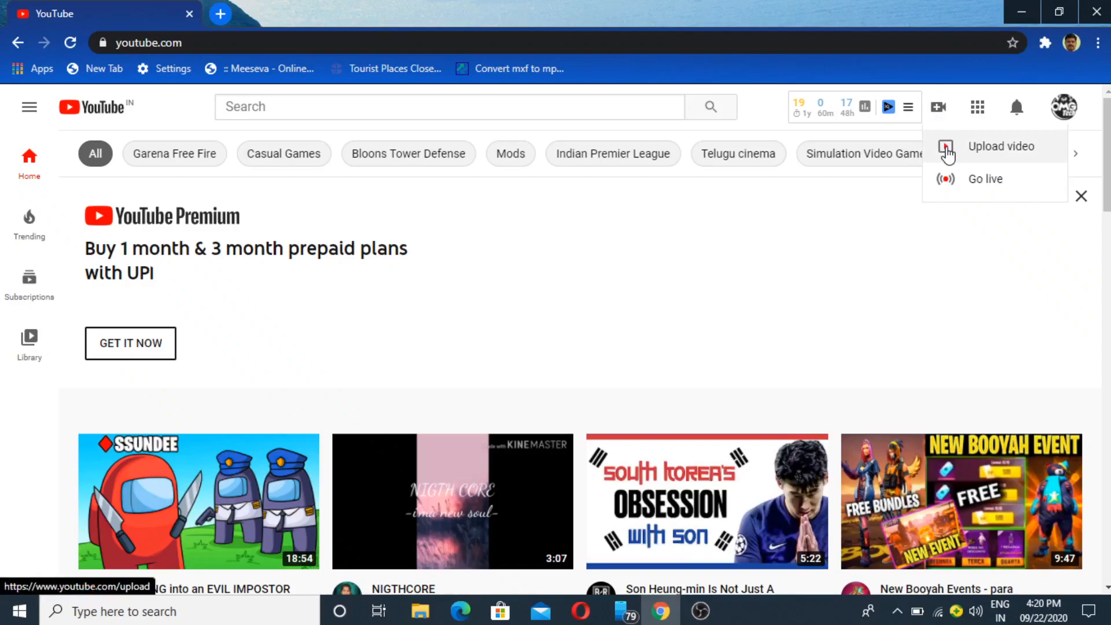
click(948, 152)
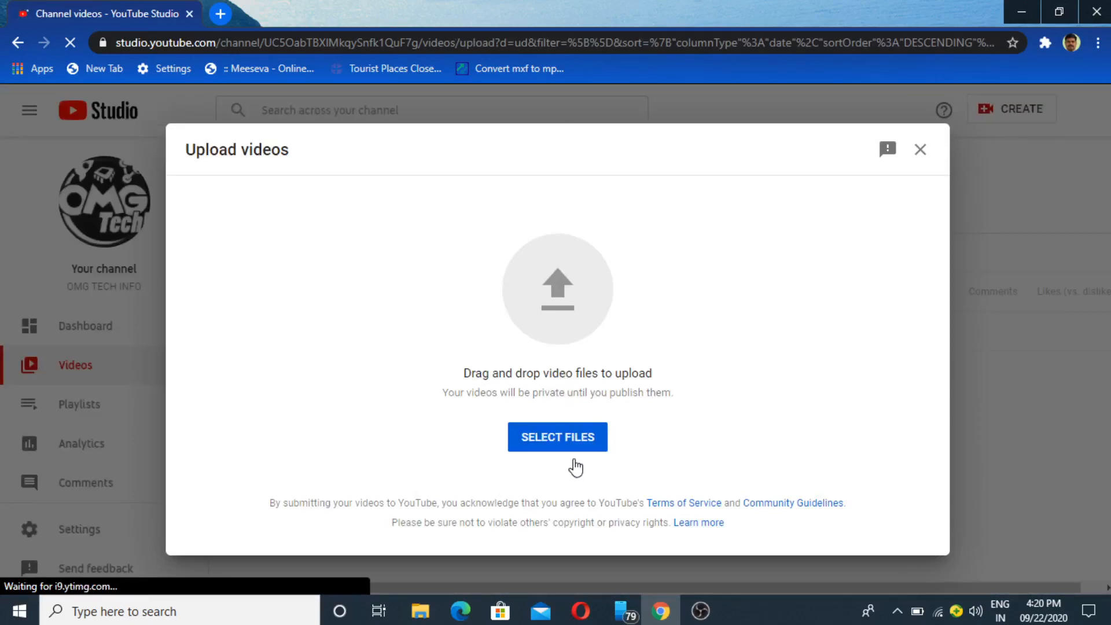
click(571, 439)
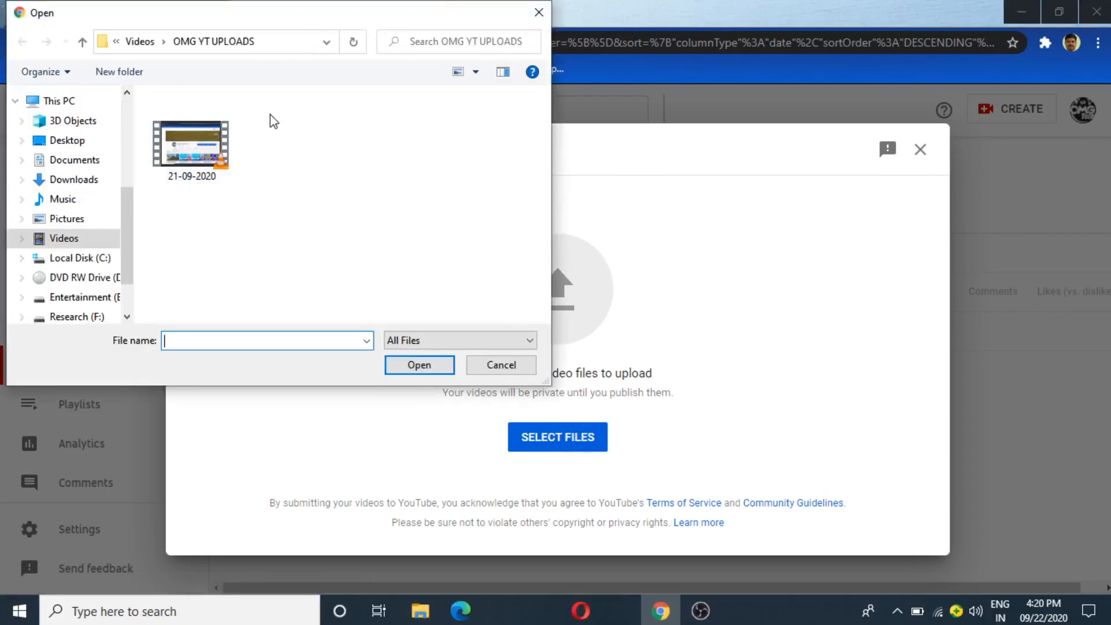
click(166, 157)
click(410, 366)
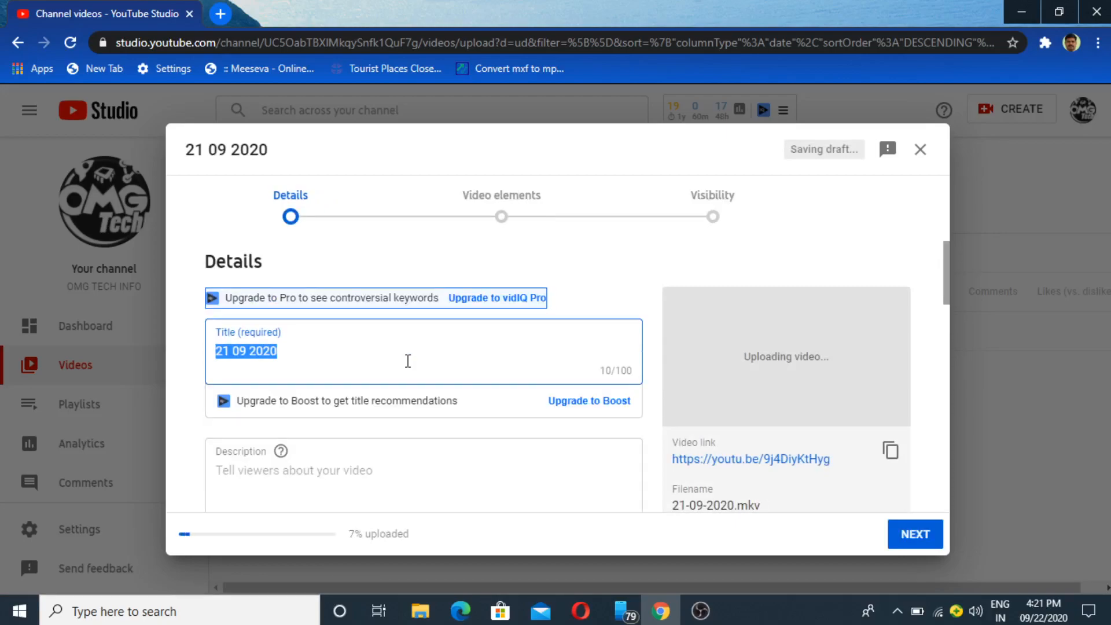
- Review the upload's details without changing them and proceed past the video elements to the visibility settings
scroll(341, 331, down, 5)
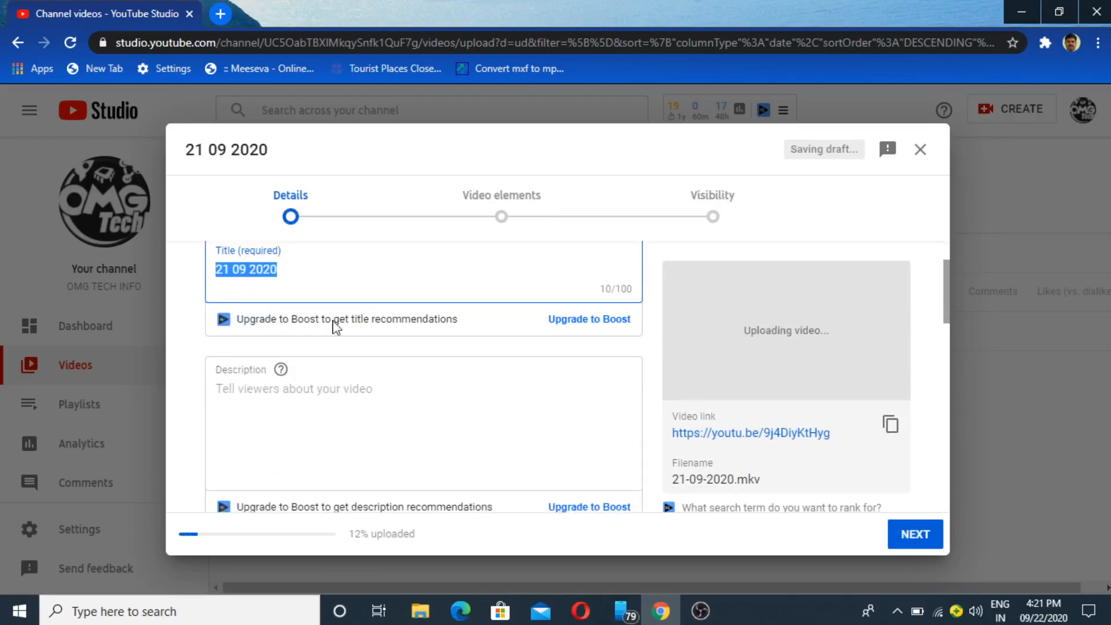
scroll(333, 335, down, 3)
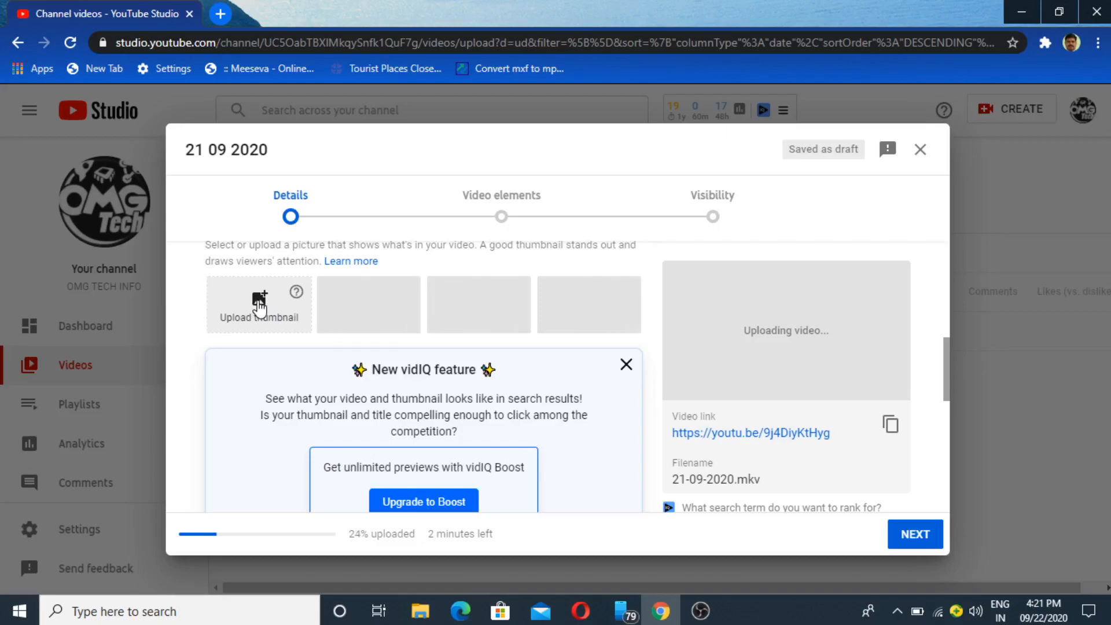
scroll(259, 308, down, 4)
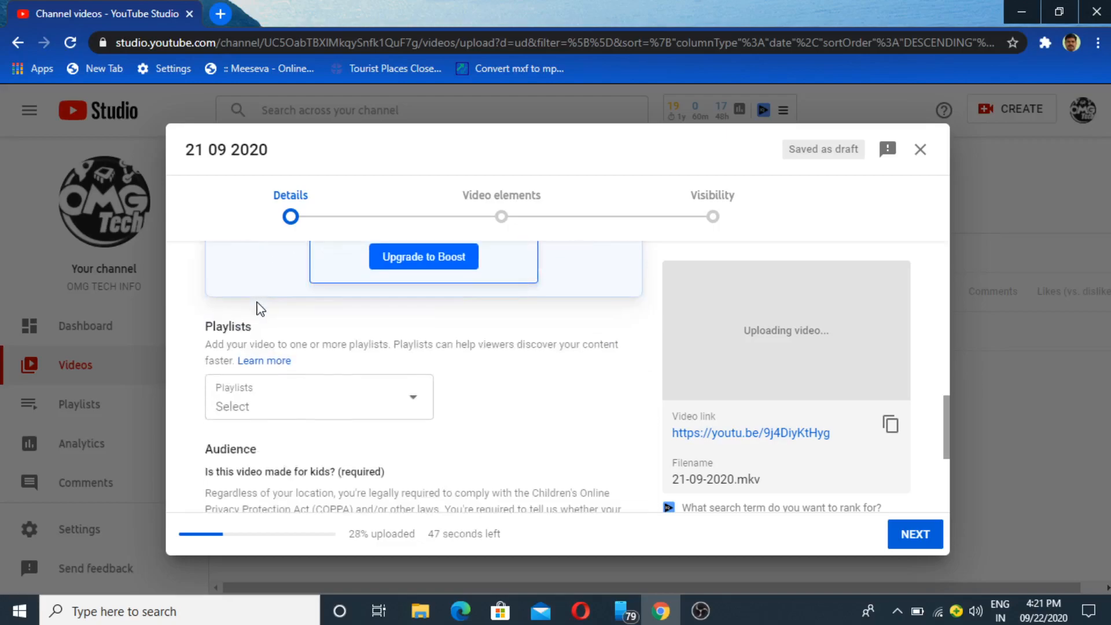
scroll(287, 406, down, 1)
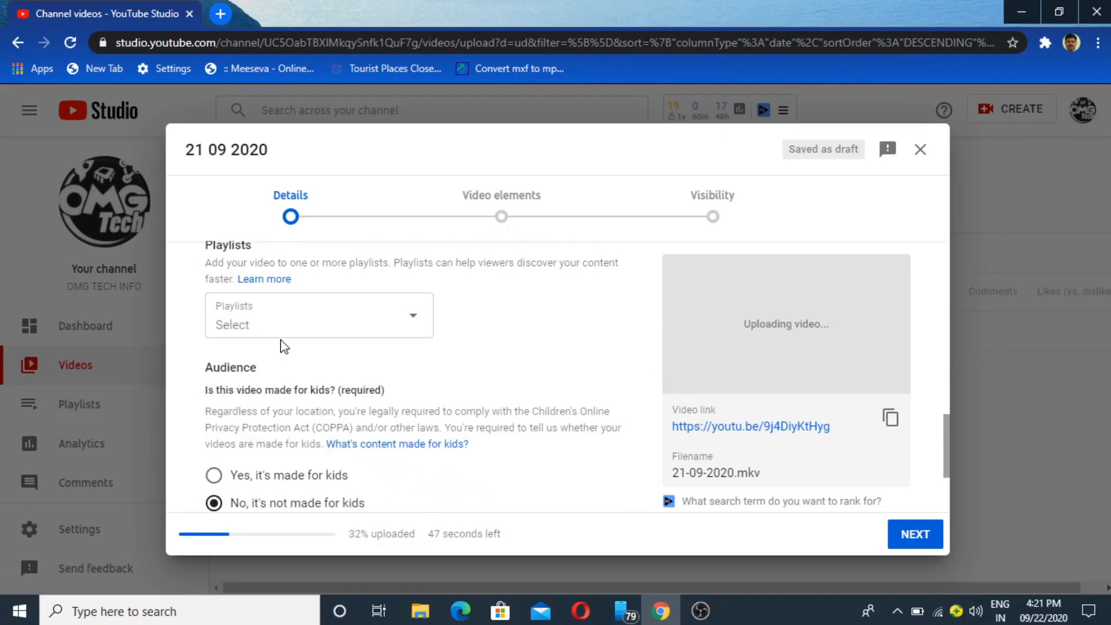
scroll(280, 332, down, 1)
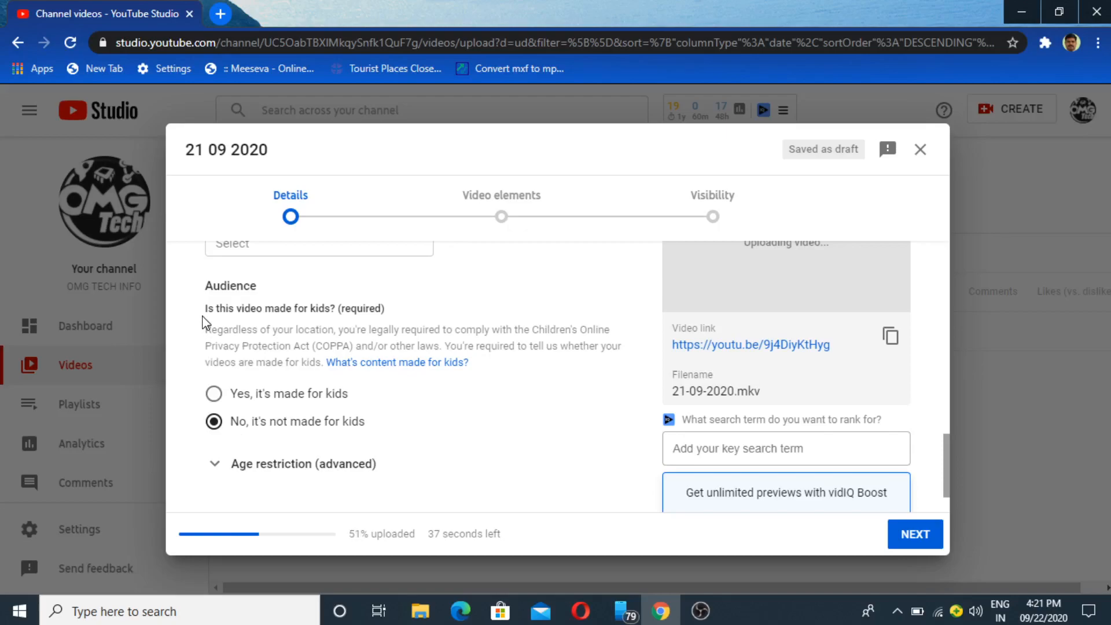
scroll(204, 322, down, 1)
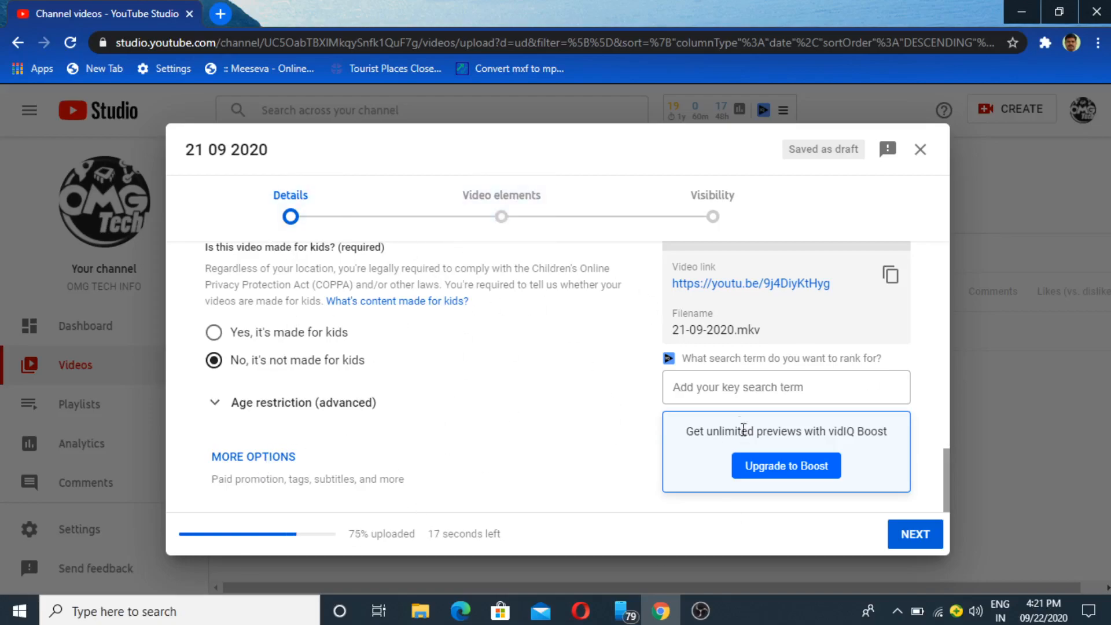
click(910, 544)
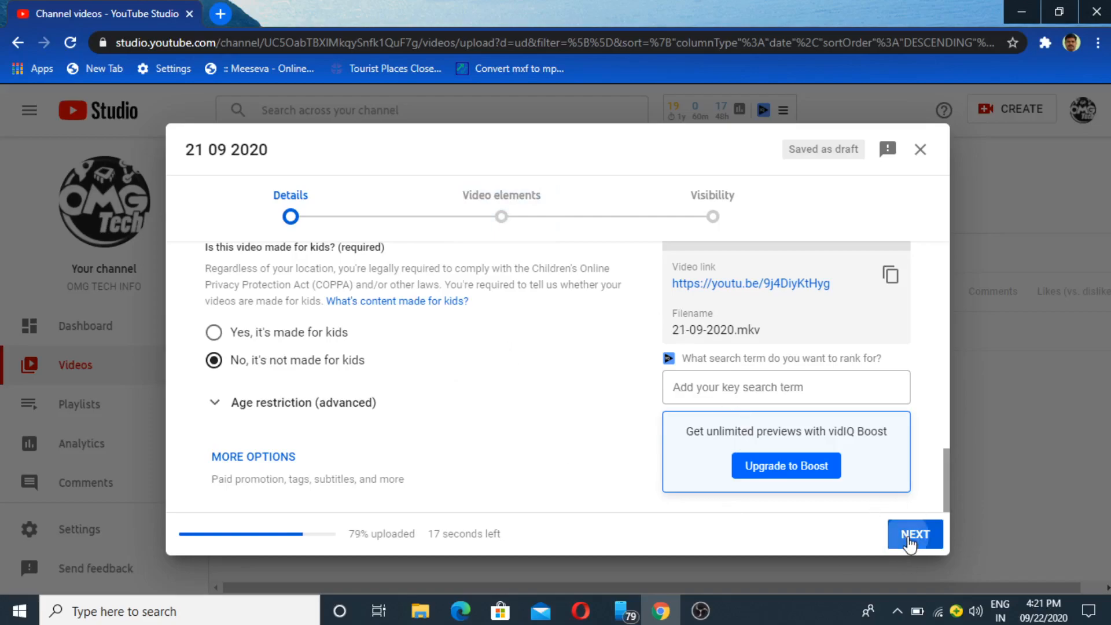
scroll(324, 409, down, 1)
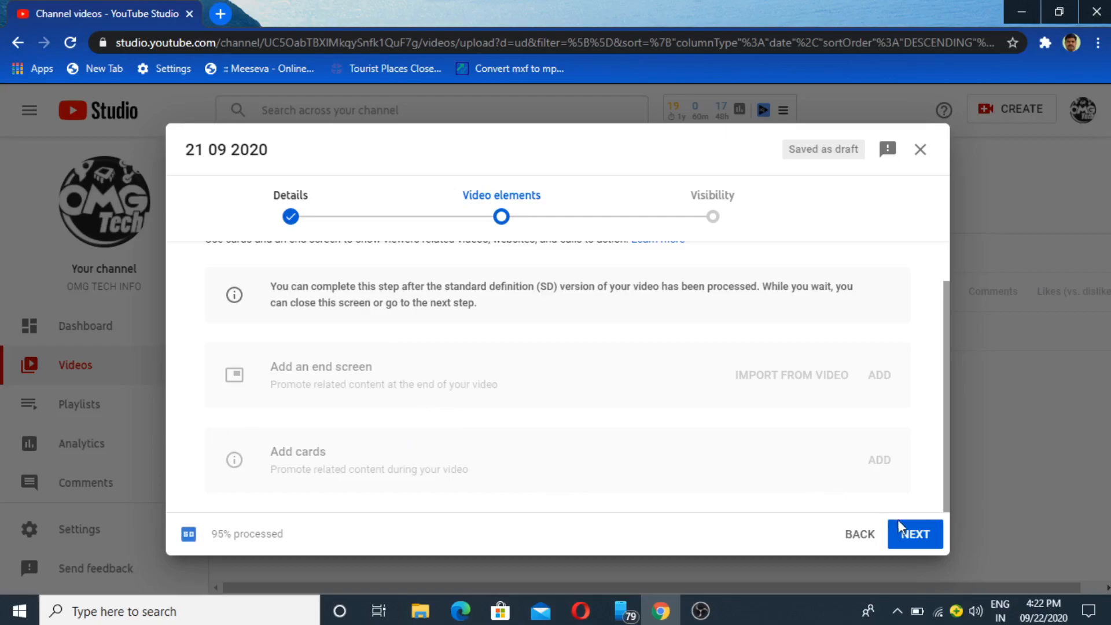
click(918, 537)
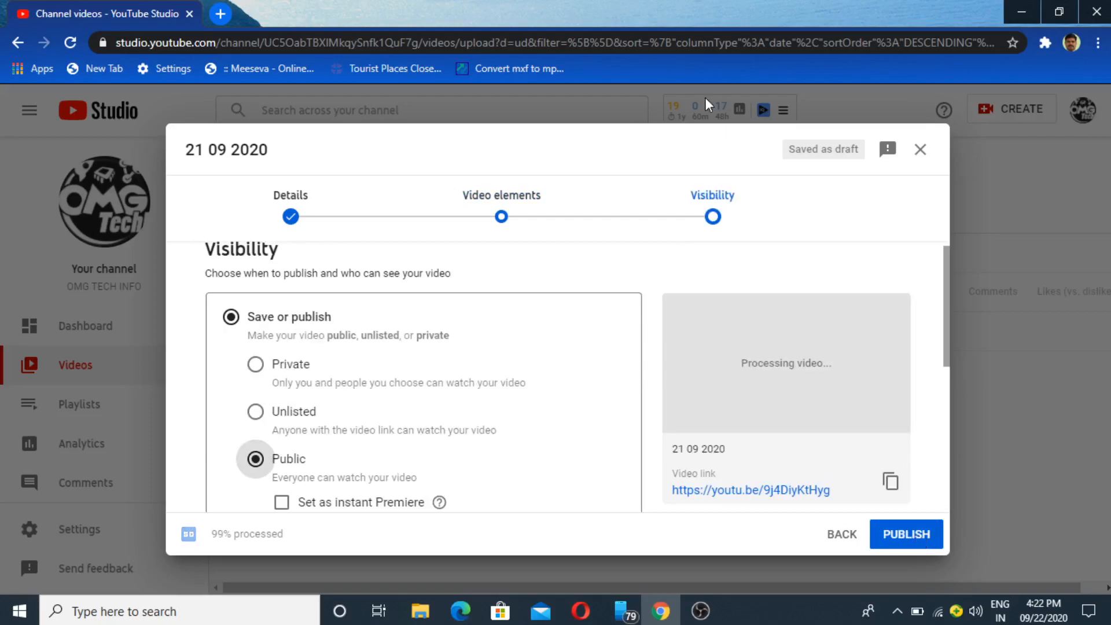
- Choose scheduled publishing for the video and set the date to Sep 22, 2020
scroll(593, 328, down, 1)
scroll(593, 329, down, 3)
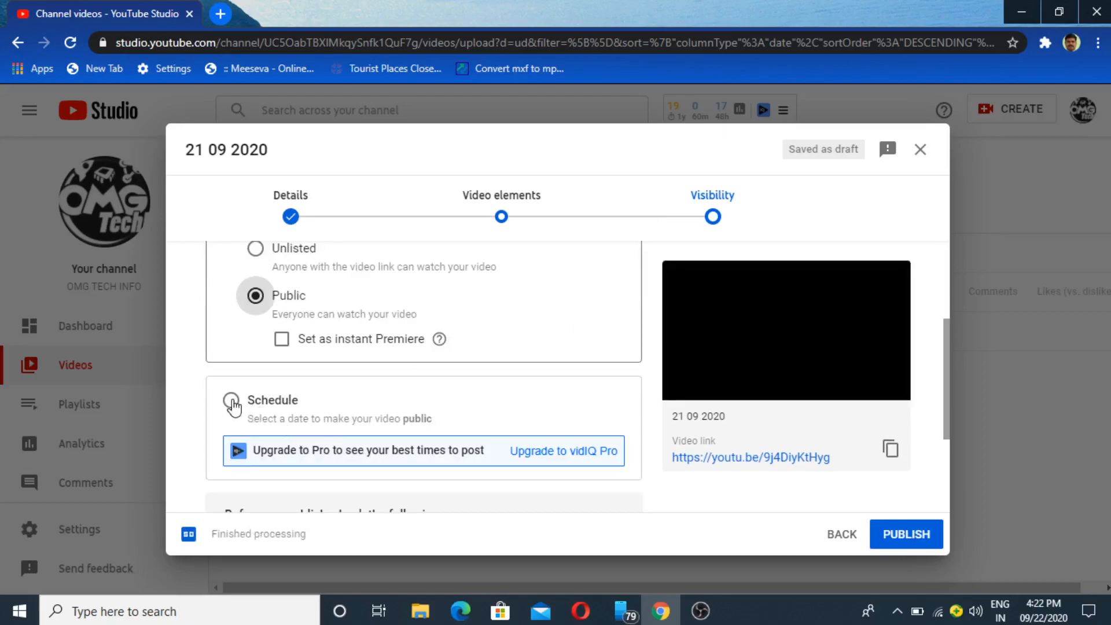
click(232, 402)
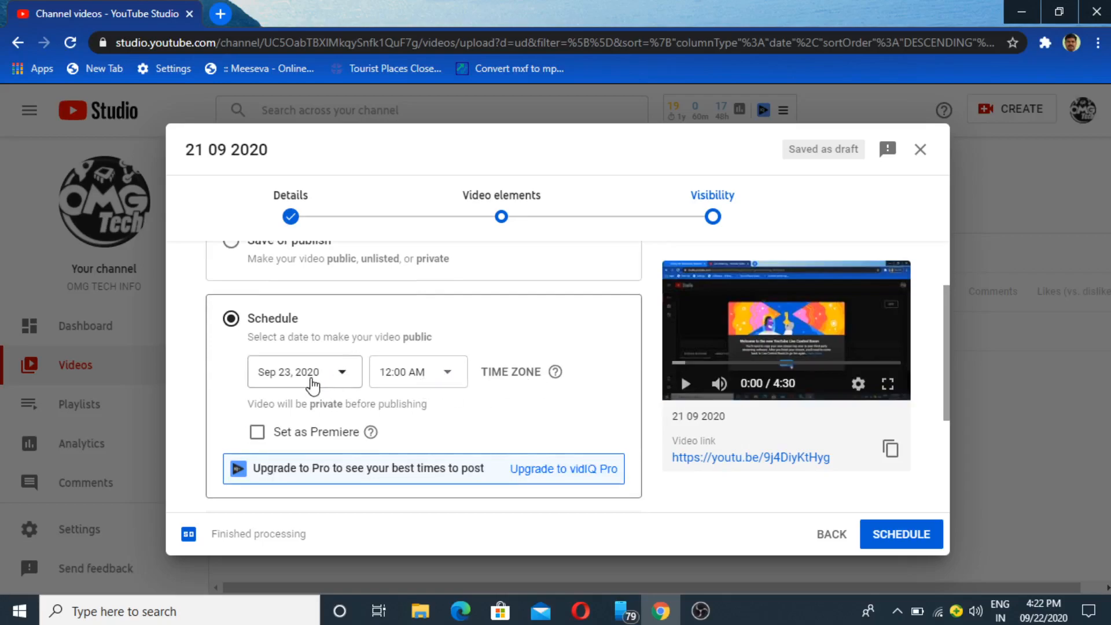
click(312, 384)
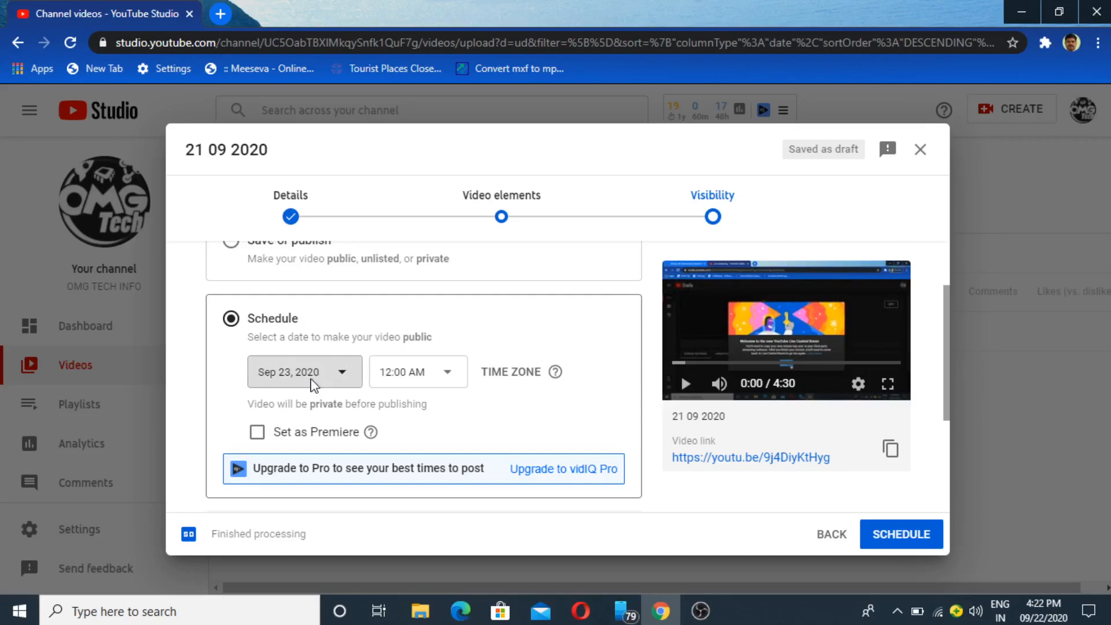
click(325, 284)
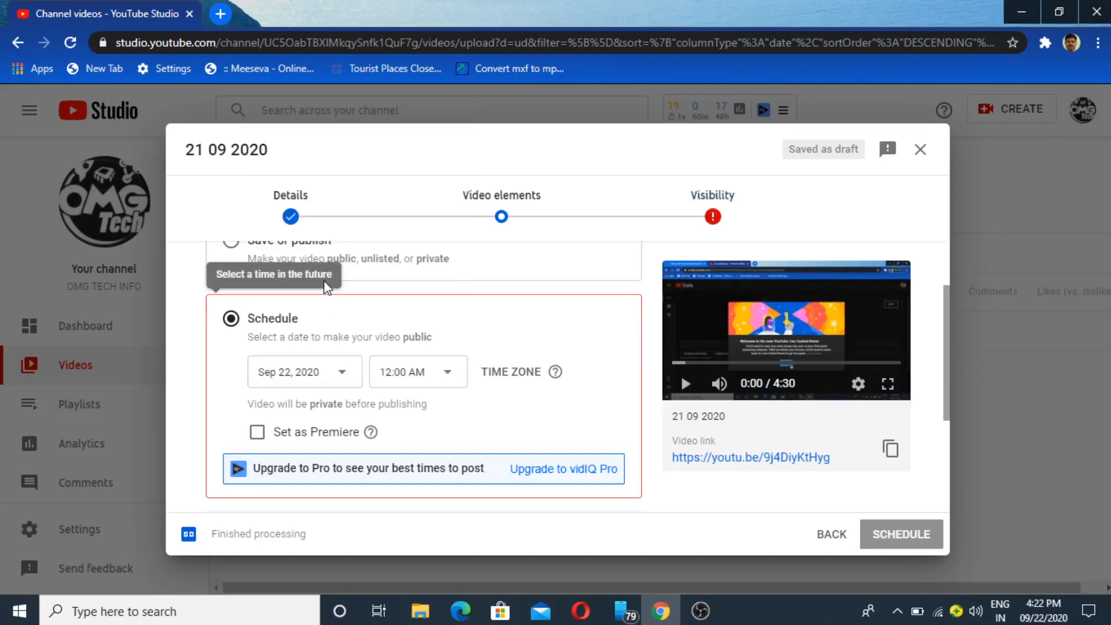
- Set the scheduled publishing time to 4:30 PM
click(413, 374)
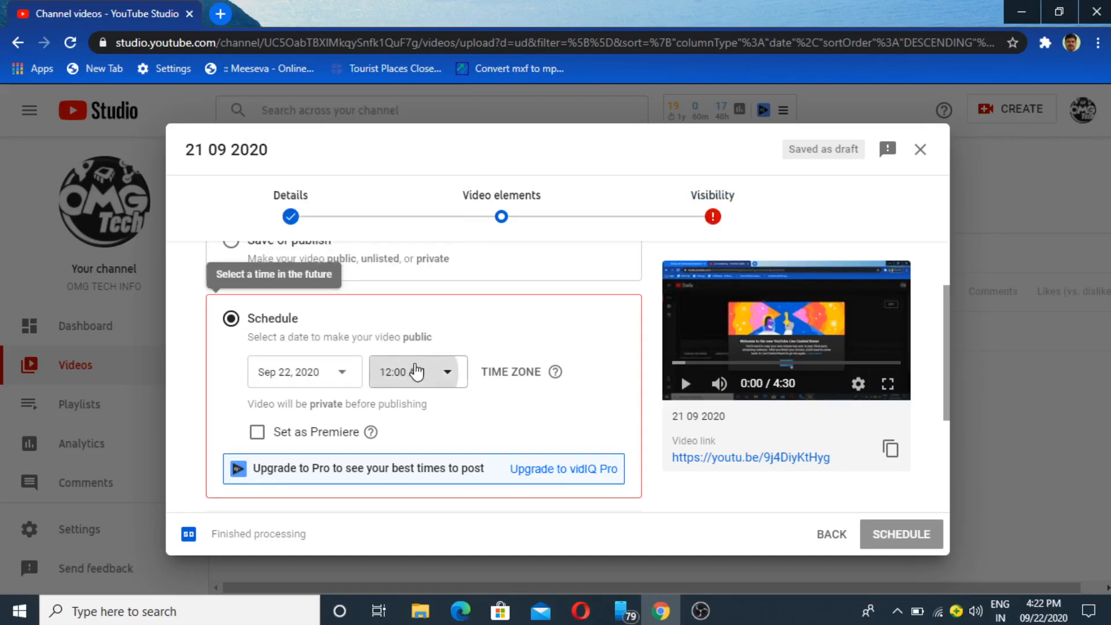
scroll(416, 282, down, 10)
scroll(416, 282, up, 3)
scroll(400, 191, down, 20)
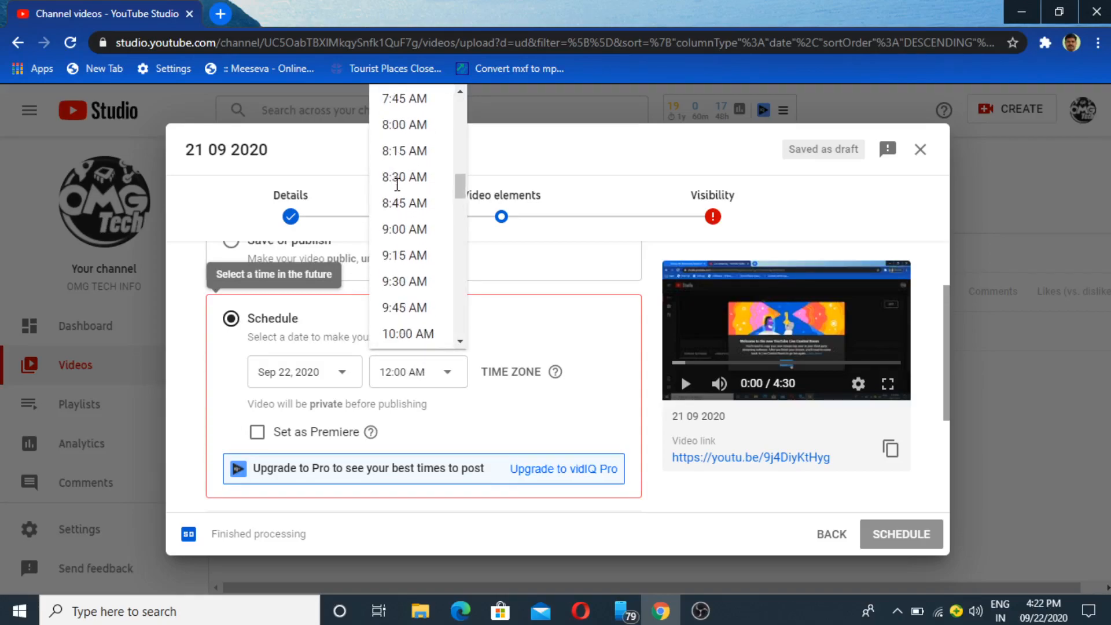
scroll(402, 194, up, 2)
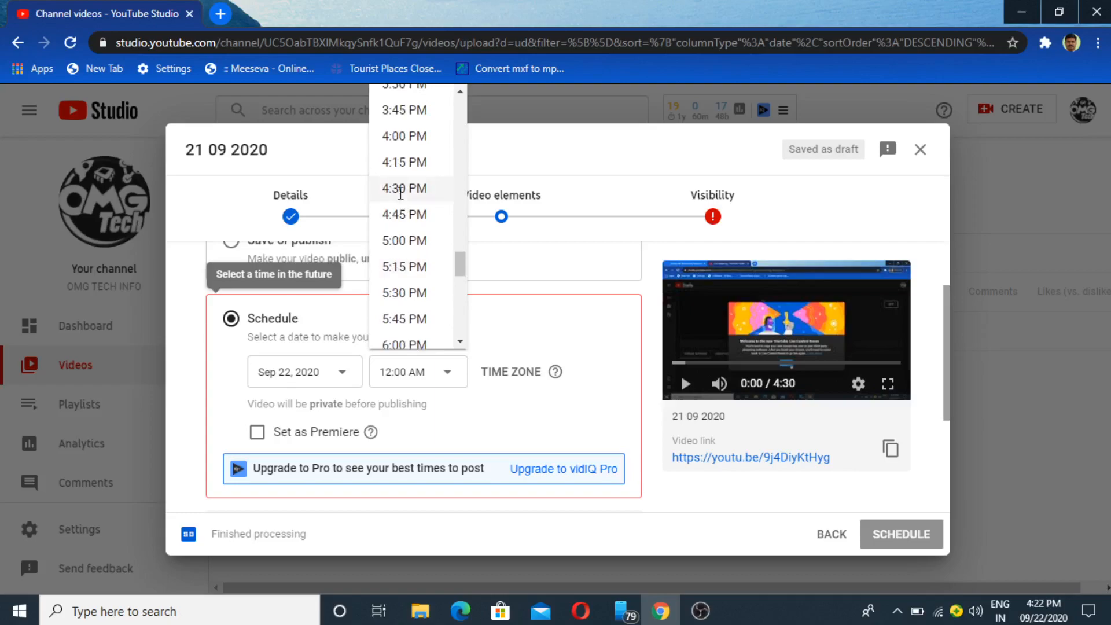
click(403, 187)
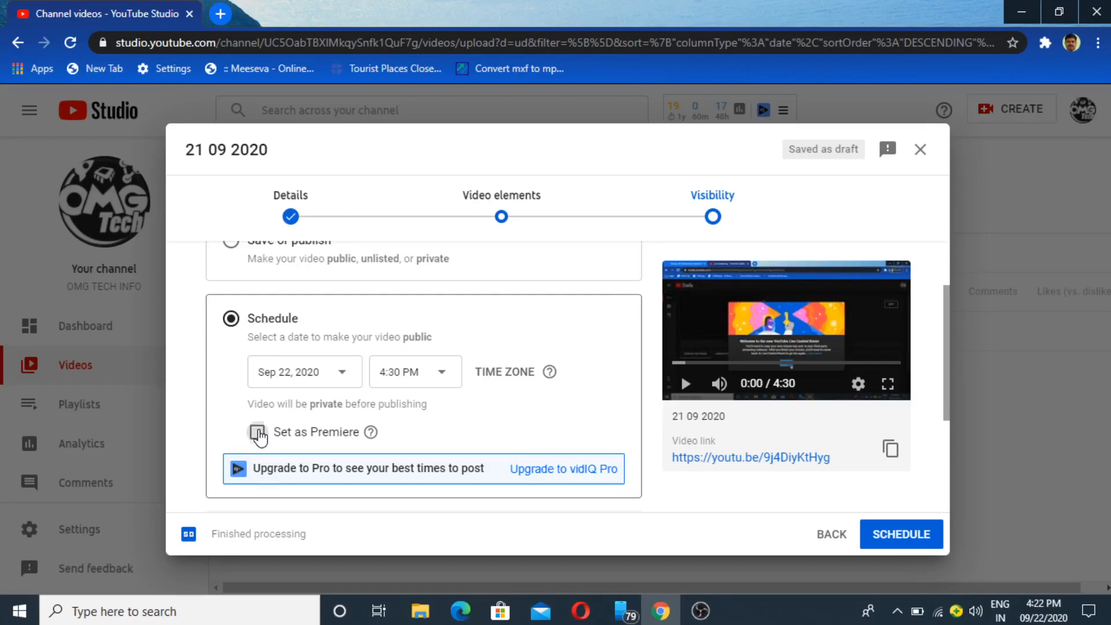
- Mark the scheduled video as a Premiere and submit the schedule
click(258, 436)
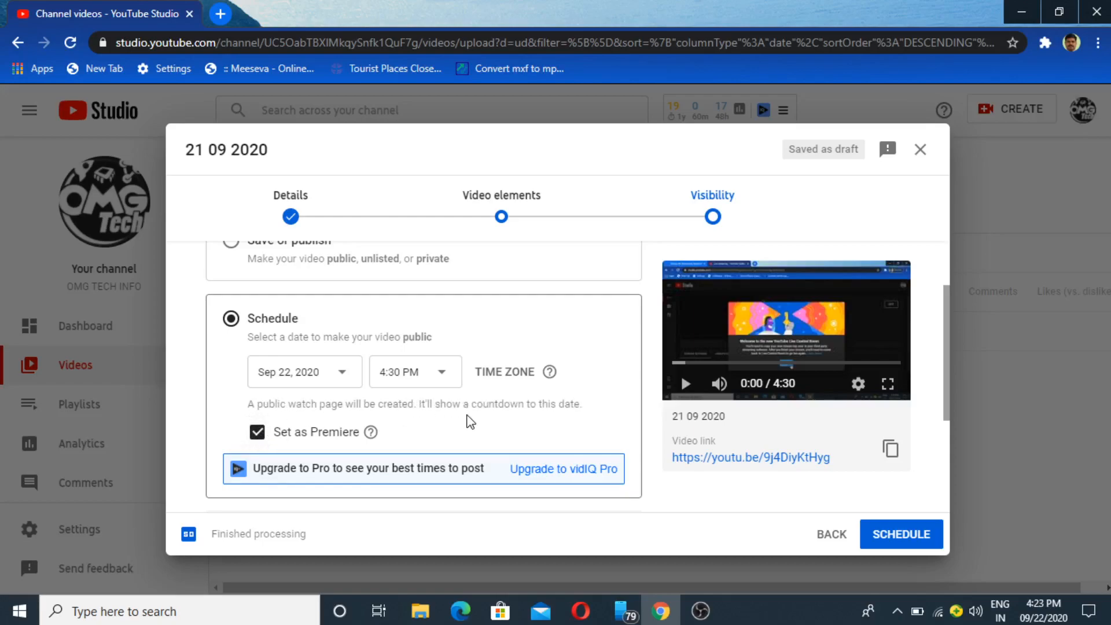
scroll(470, 422, down, 3)
scroll(472, 421, up, 3)
click(904, 534)
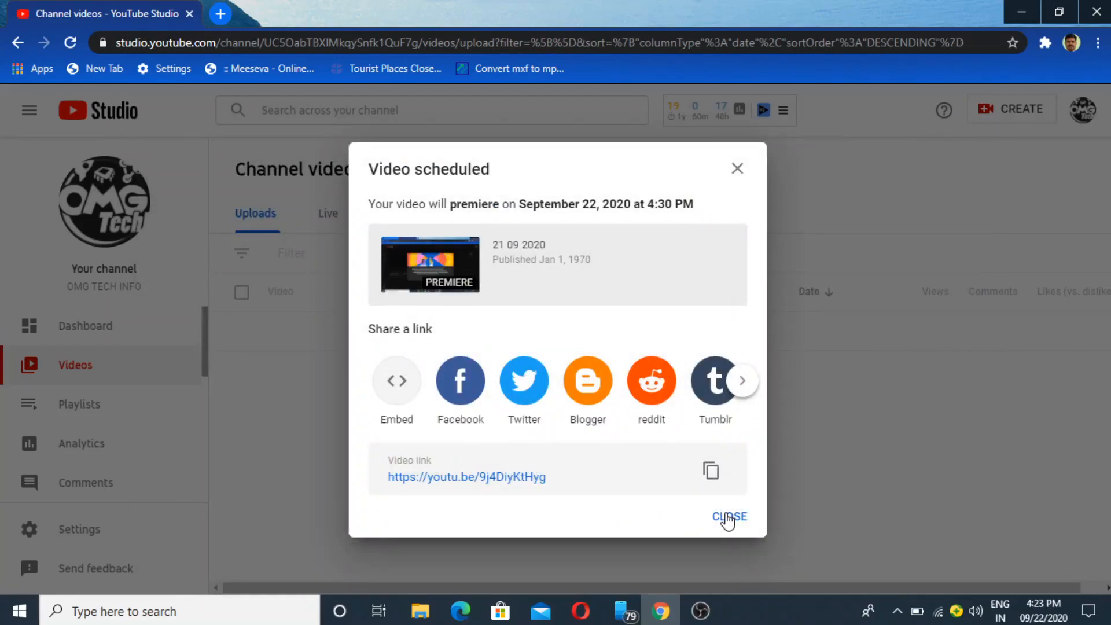
- Dismiss the scheduling confirmation and read the Premiere visibility details of the 21 09 2020 video in the uploads list
click(334, 344)
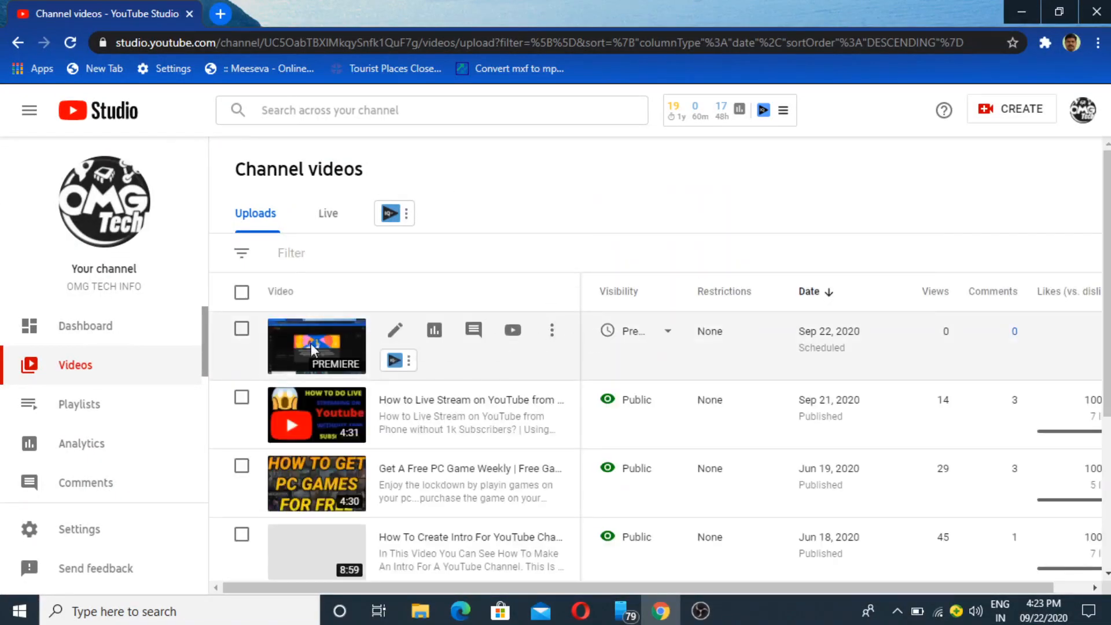
mouse_move(660, 350)
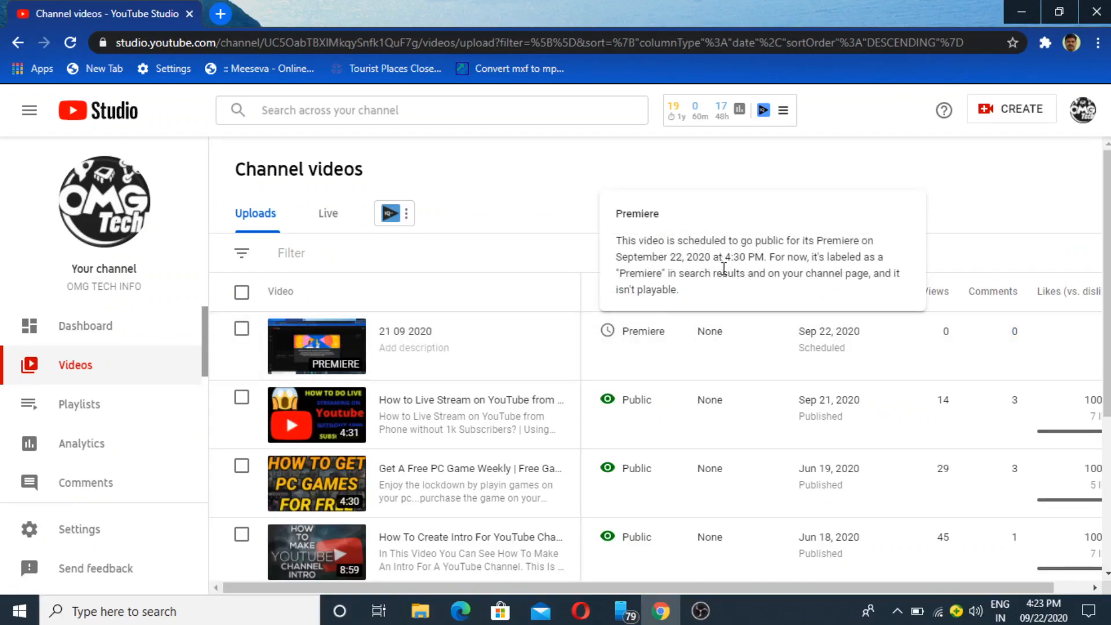
drag(724, 258, 762, 253)
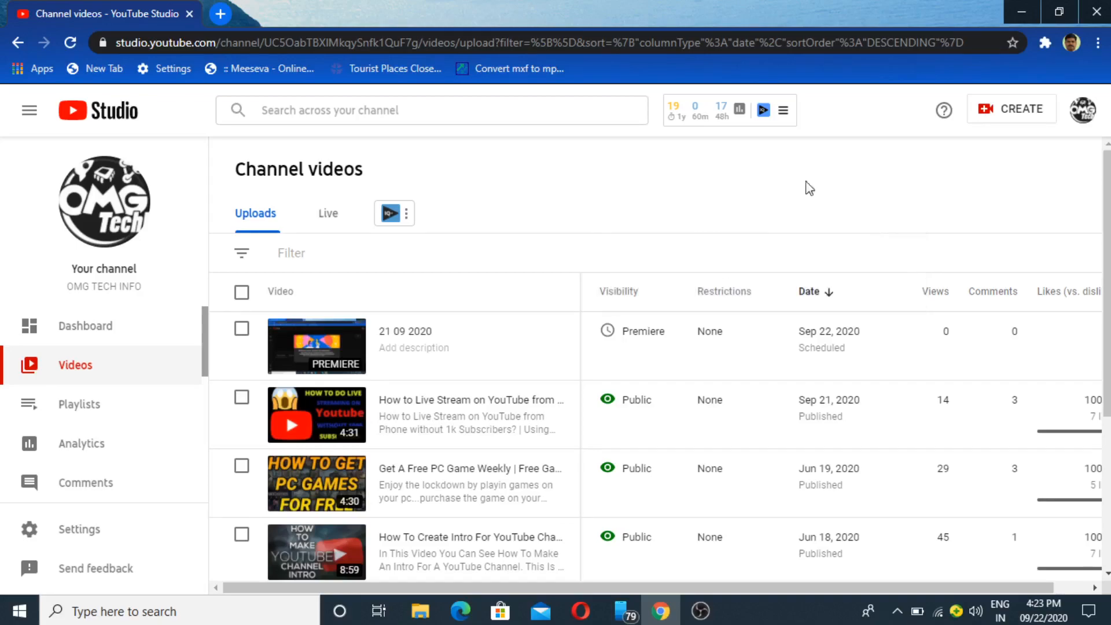
- Open the public page of the signed-in channel to view its uploads
click(1083, 111)
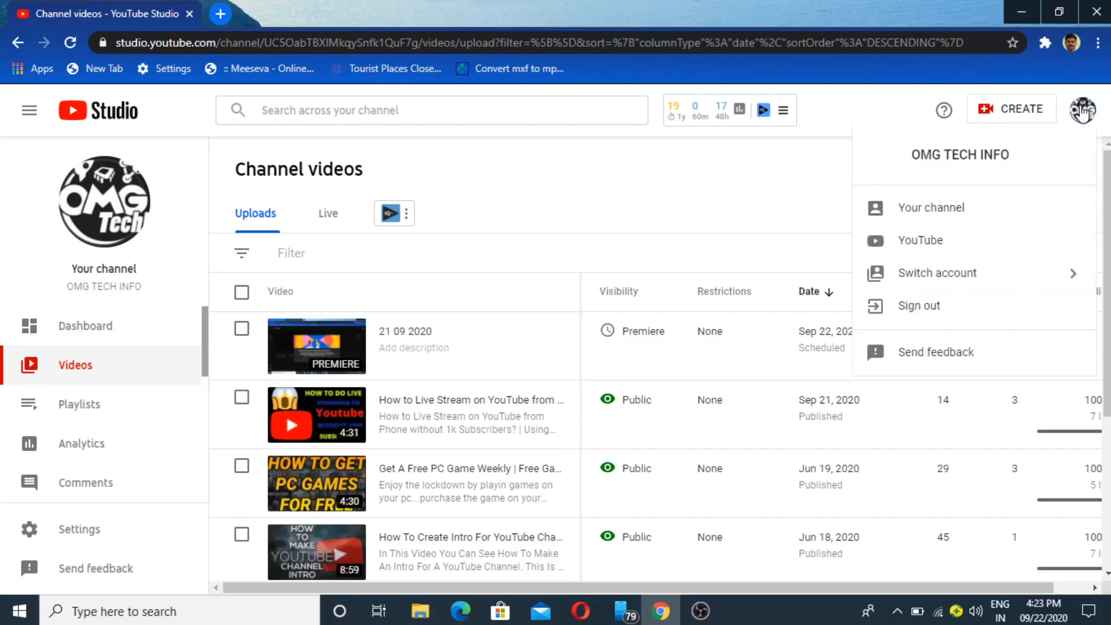
click(1003, 208)
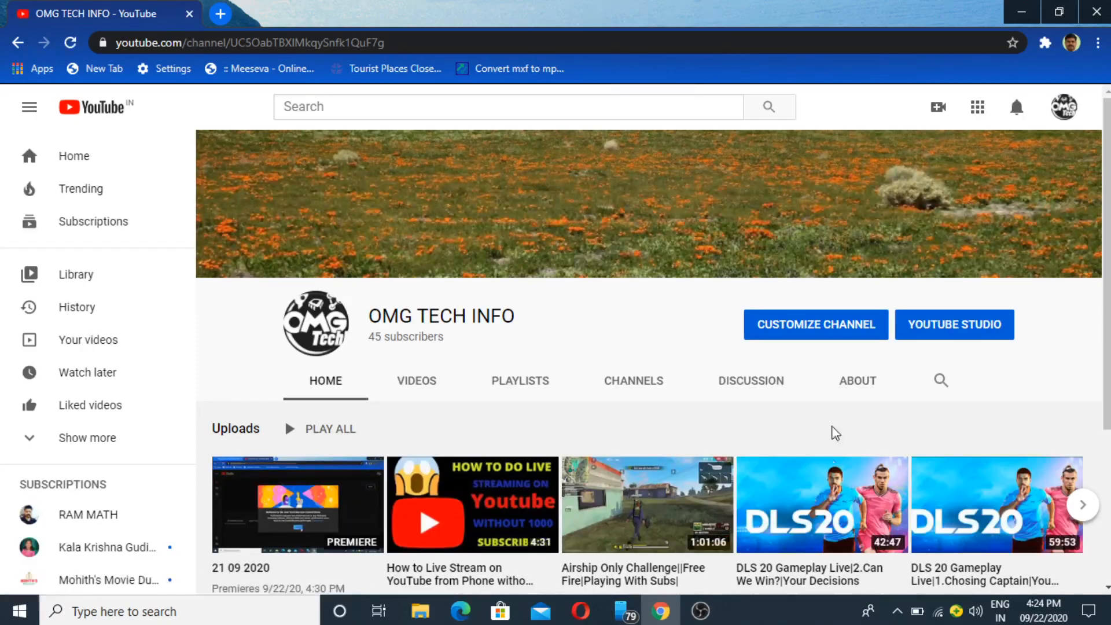
click(898, 612)
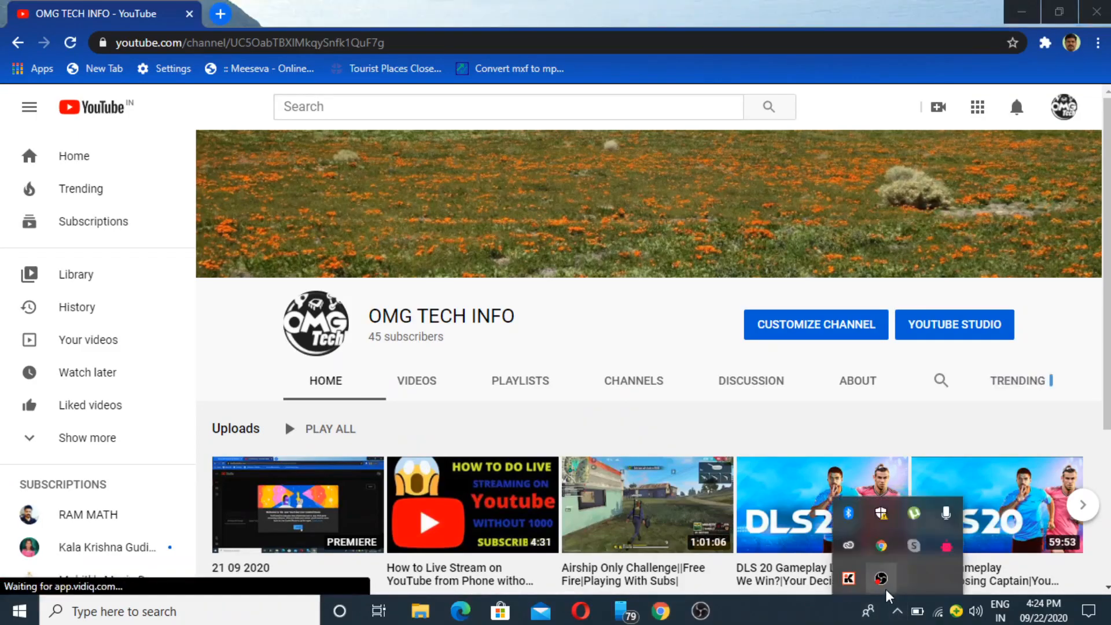